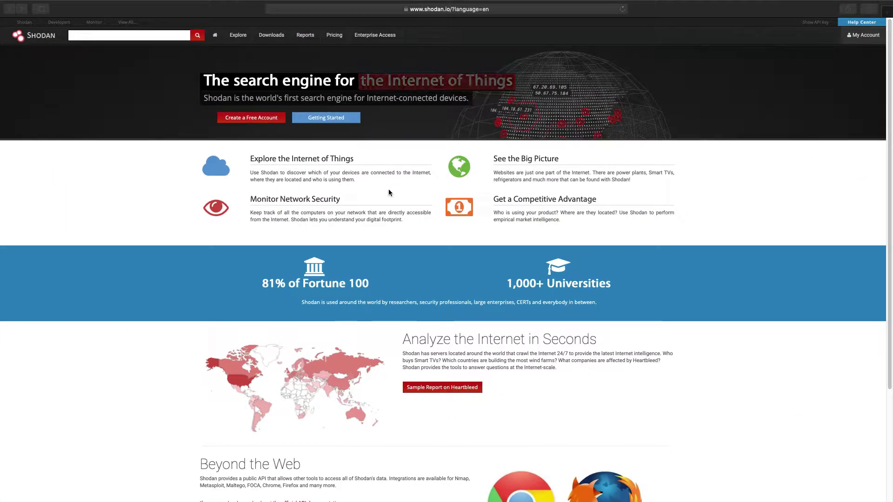
Step: Enter the query 'country:us product:nginx' in the Shodan search box
{"action": "left_click", "coordinate": [142, 34]}
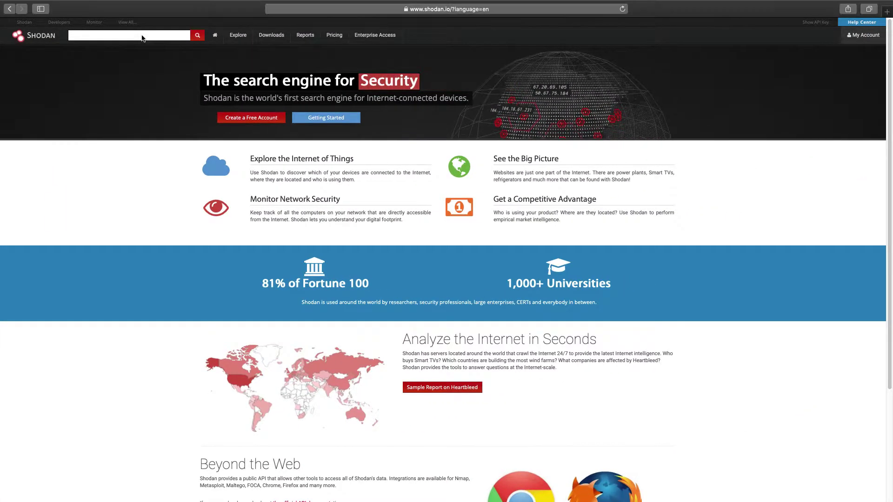
{"action": "type", "text": "coun"}
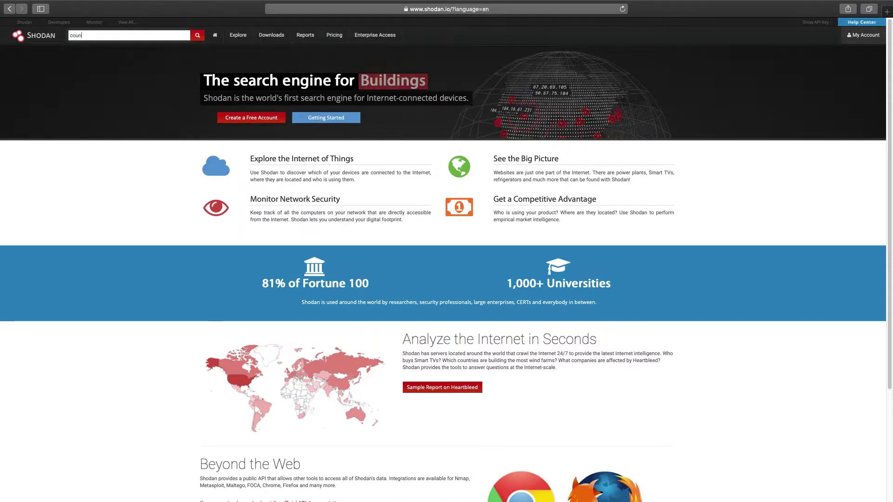
{"action": "type", "text": "try:us product:n"}
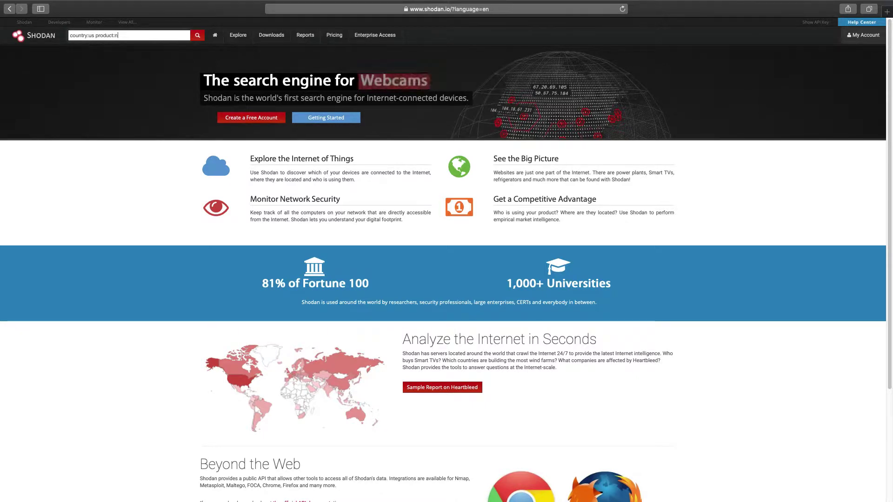
{"action": "type", "text": "ginx"}
Step: Submit the query to list the 5,434,068 US nginx hosts
{"action": "key", "text": "Return"}
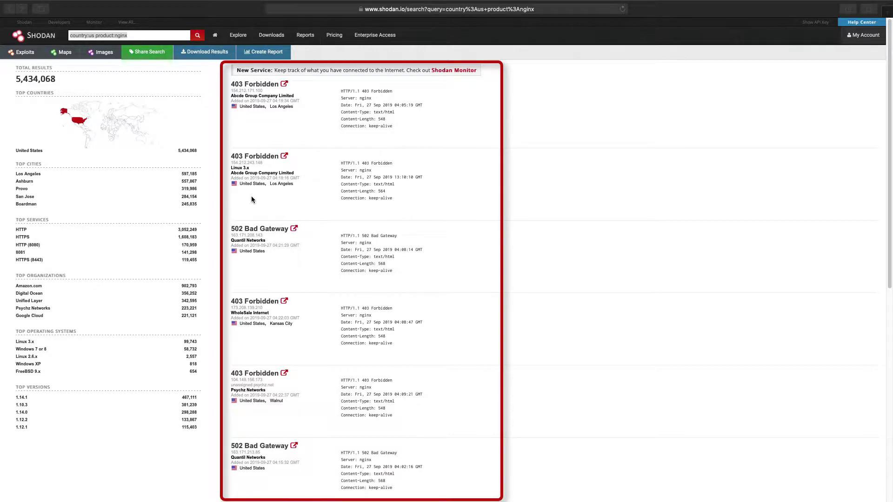
Step: Open the host page for 154.212.171.100 from the first '403 Forbidden' result
{"action": "left_click", "coordinate": [262, 88]}
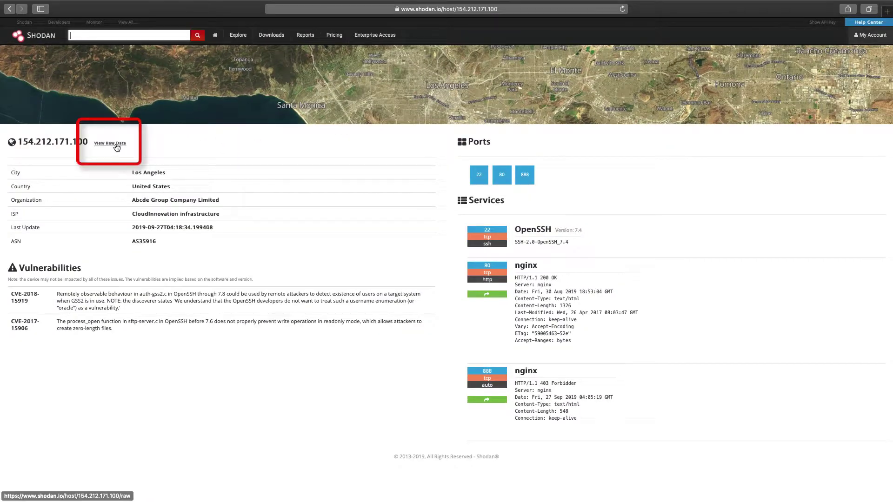
{"action": "left_click", "coordinate": [117, 148]}
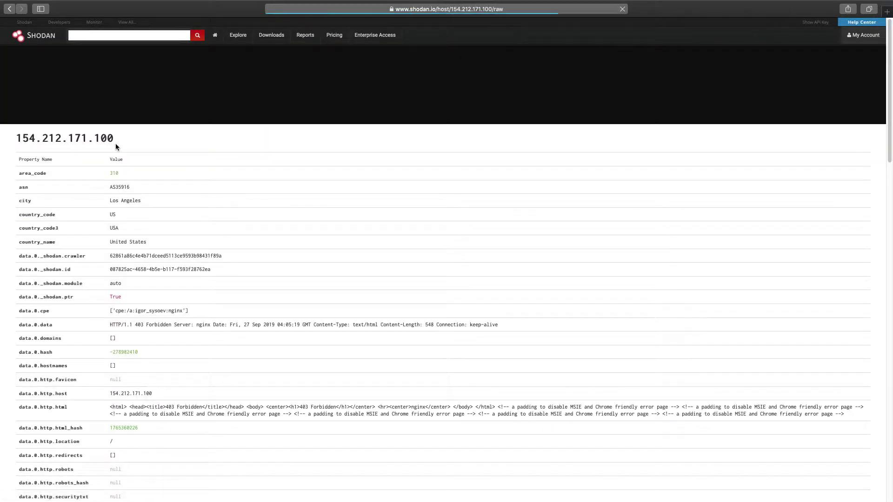
{"action": "scroll", "coordinate": [147, 148], "scroll_direction": "down", "scroll_amount": 5}
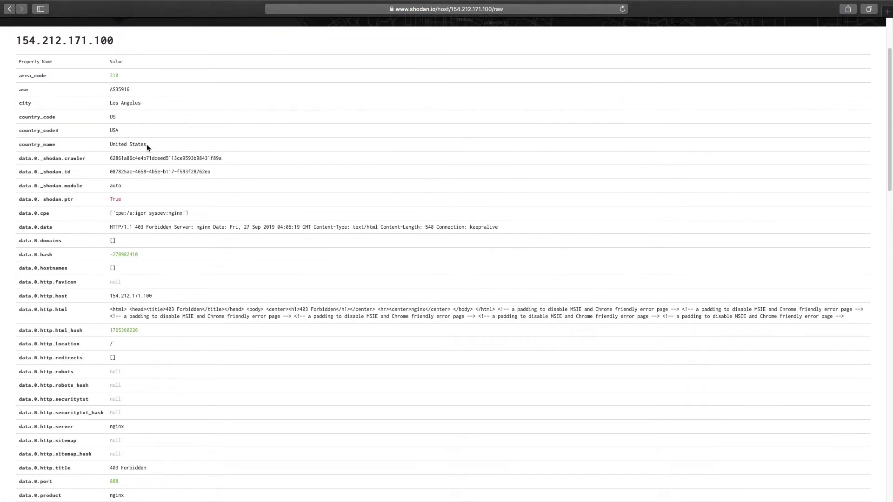
{"action": "scroll", "coordinate": [147, 148], "scroll_direction": "down", "scroll_amount": 15}
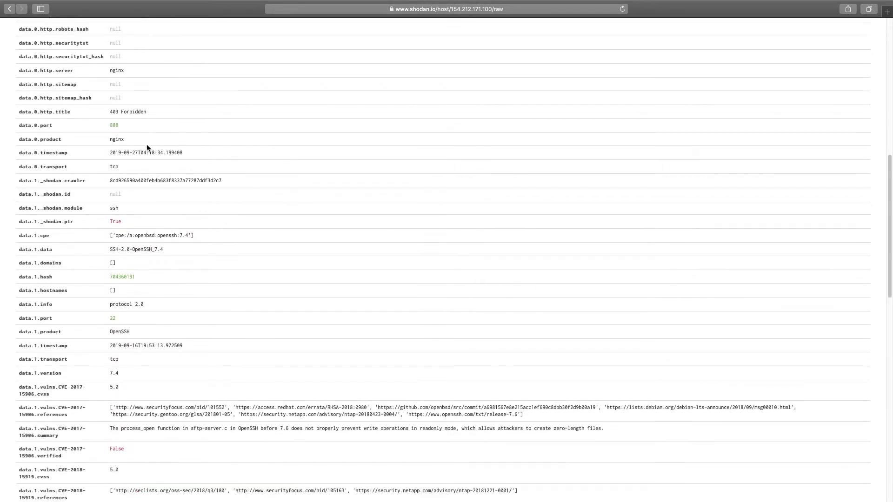
{"action": "scroll", "coordinate": [147, 148], "scroll_direction": "down", "scroll_amount": 12}
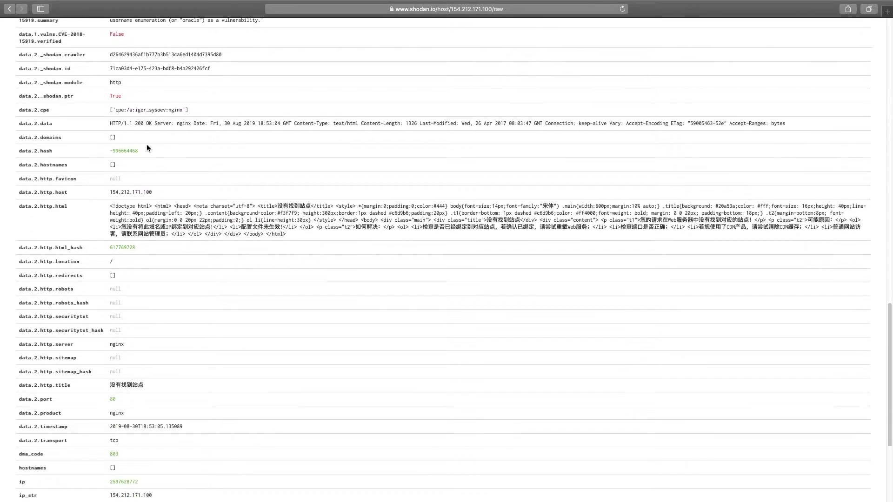
{"action": "scroll", "coordinate": [147, 147], "scroll_direction": "down", "scroll_amount": 5}
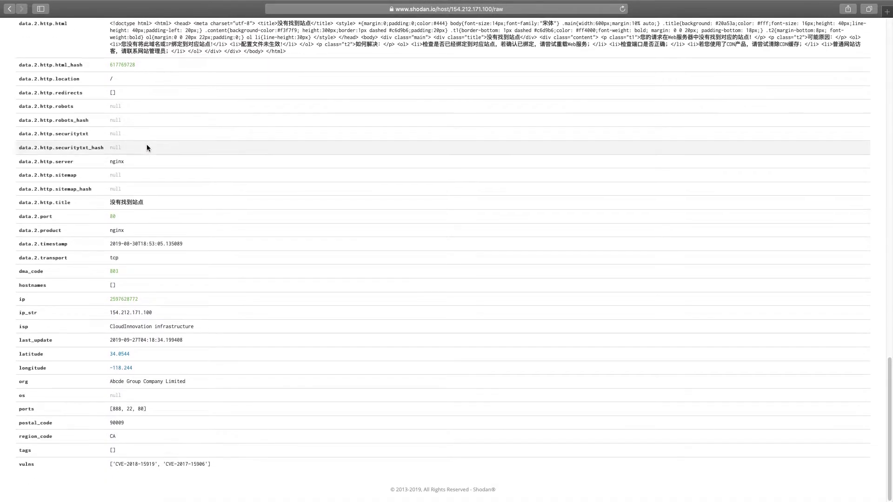
{"action": "scroll", "coordinate": [147, 148], "scroll_direction": "up", "scroll_amount": 20}
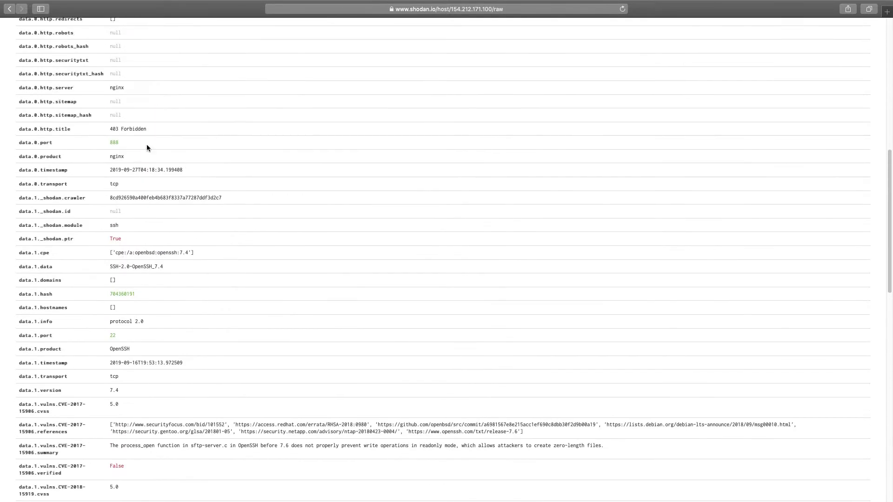
{"action": "scroll", "coordinate": [147, 148], "scroll_direction": "up", "scroll_amount": 10}
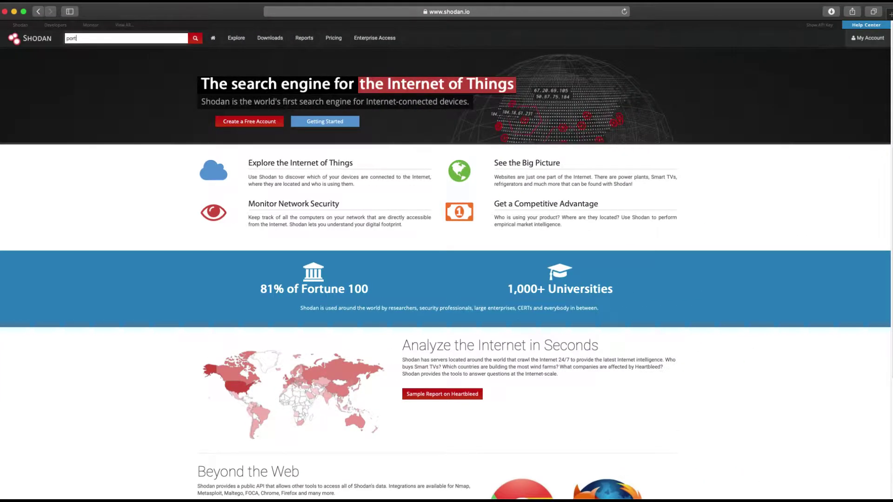
Step: Search for 'port:3389' to list the RDP hosts
{"action": "type", "text": "t:3389"}
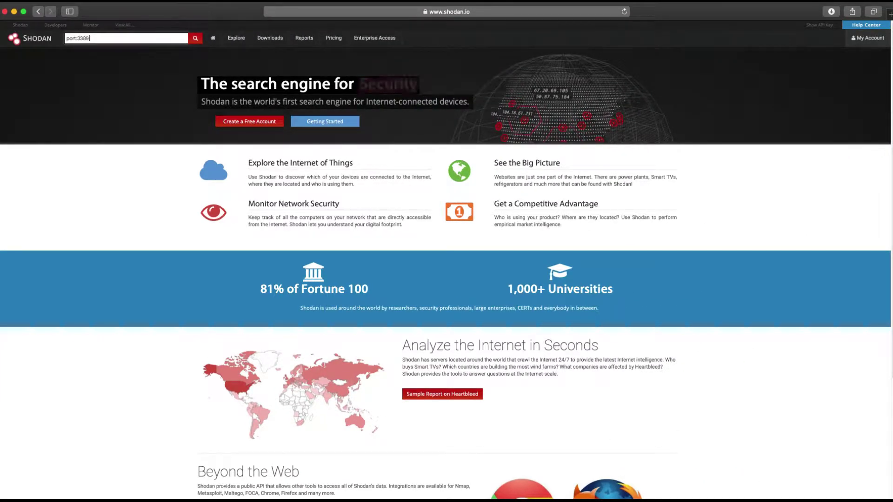
{"action": "key", "text": "Return"}
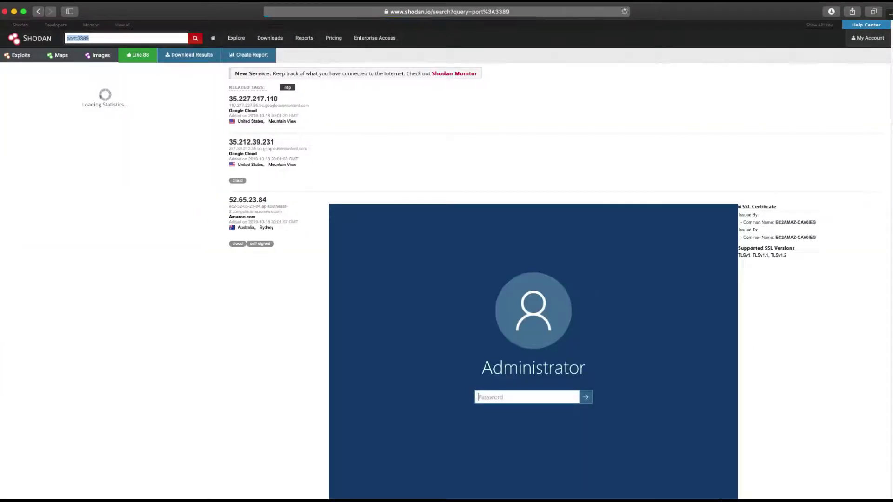
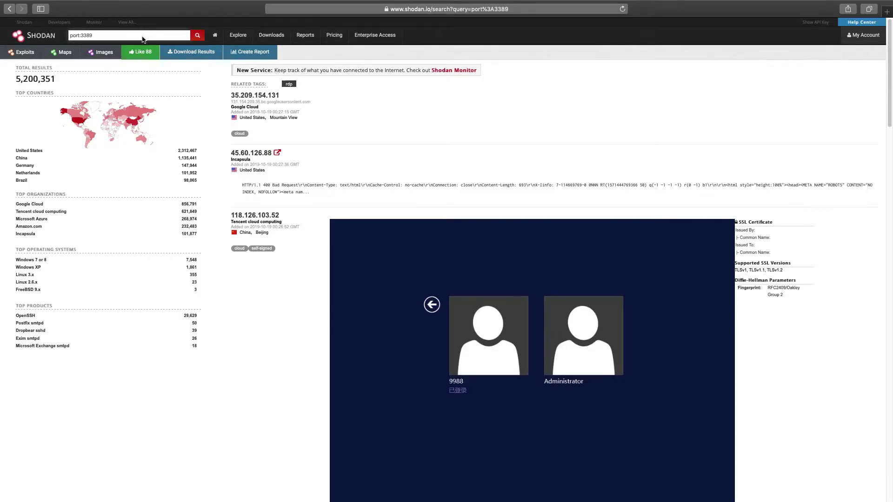
Step: Filter the port:3389 results to the United States using Top Countries
{"action": "left_click", "coordinate": [39, 152]}
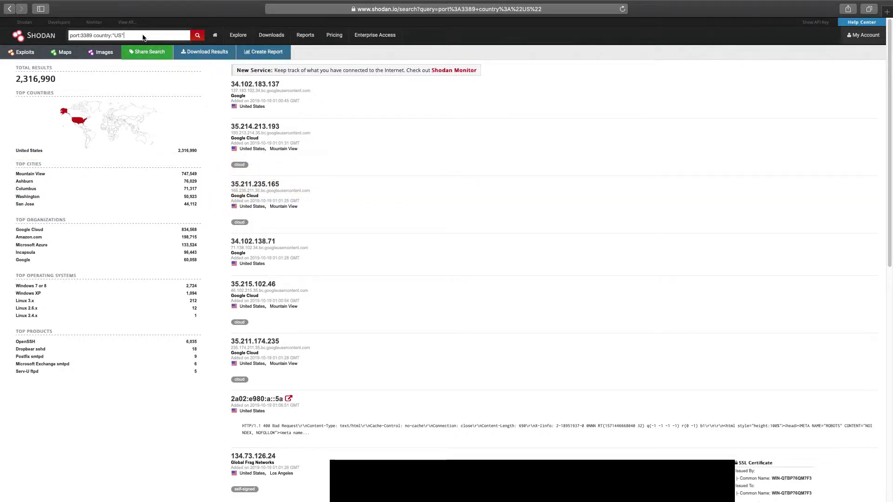
Step: Add state:ca to the query to limit results to California
{"action": "left_click", "coordinate": [143, 38]}
{"action": "type", "text": "state:ca"}
{"action": "key", "text": "Return"}
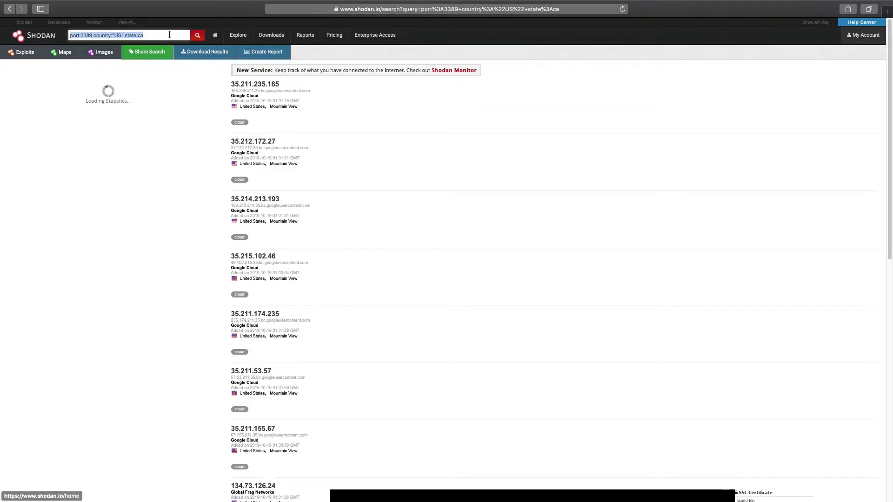
Step: Add city:"San Jose", then replace it with postal:95113 and search
{"action": "left_click", "coordinate": [169, 35]}
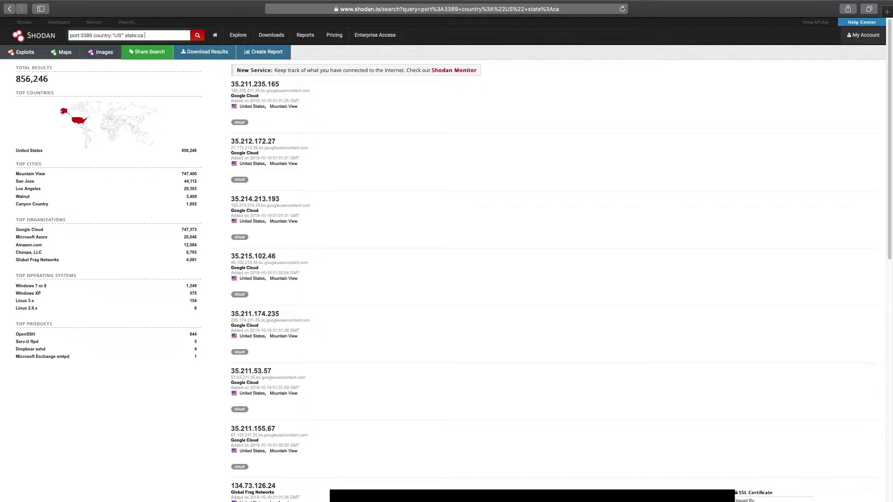
{"action": "type", "text": "city:\"San Jose"}
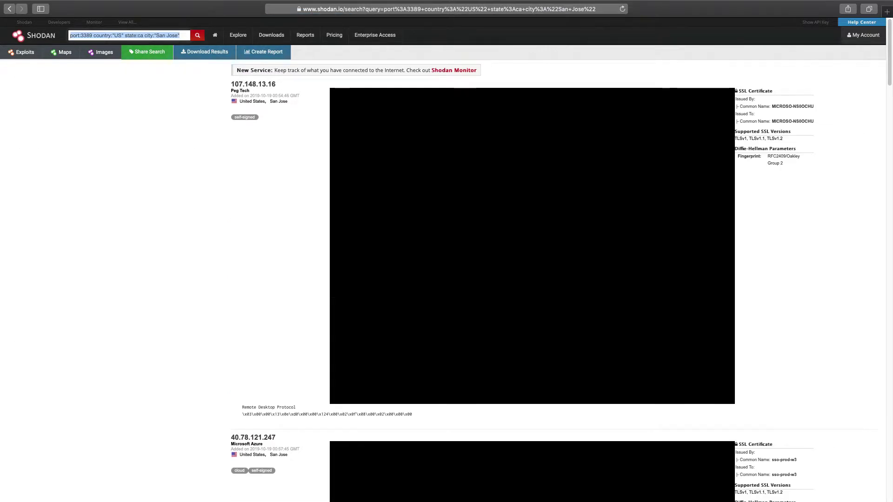
{"action": "left_click_drag", "start_coordinate": [180, 35], "coordinate": [144, 36]}
{"action": "key", "text": "BackSpace"}
{"action": "type", "text": "postal:95113"}
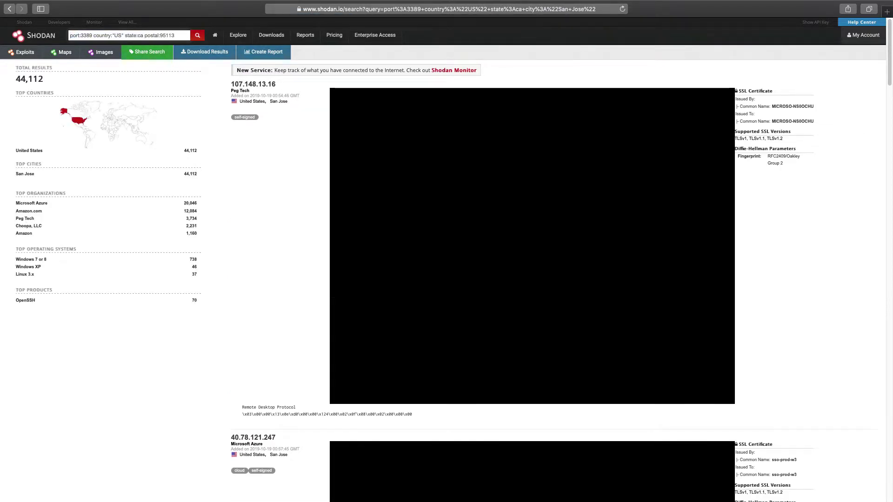
{"action": "key", "text": "Return"}
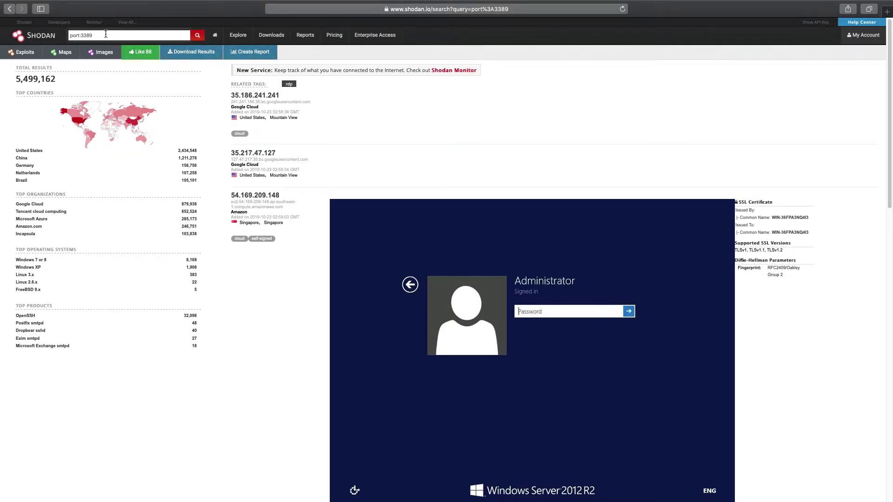
Step: Search port 3389 hosts in city:washington, then exclude Great Britain with a country:GB filter
{"action": "type", "text": "ity:washington"}
{"action": "key", "text": "Return"}
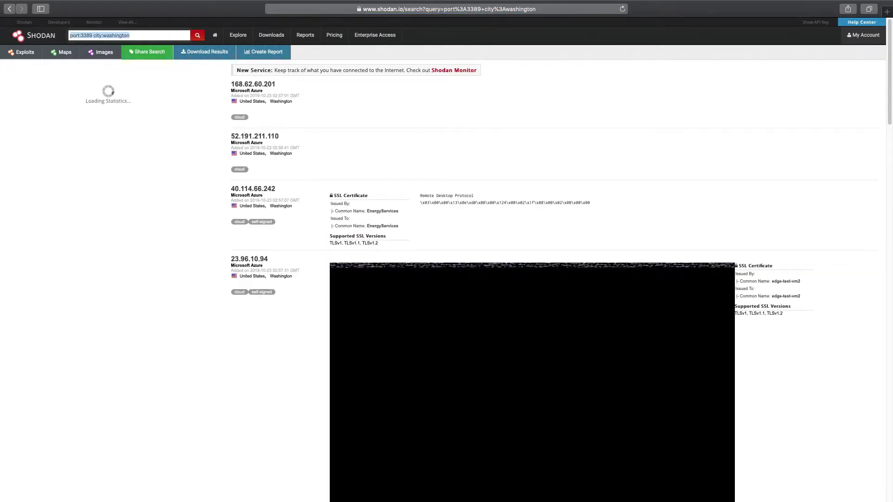
{"action": "left_click", "coordinate": [148, 37]}
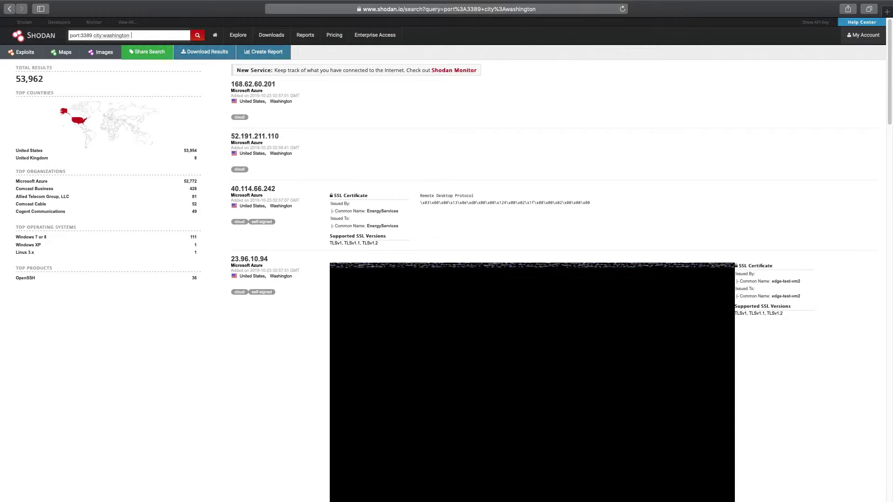
{"action": "type", "text": "cou"}
{"action": "type", "text": "ntry:GB"}
{"action": "type", "text": "-"}
{"action": "key", "text": "Return"}
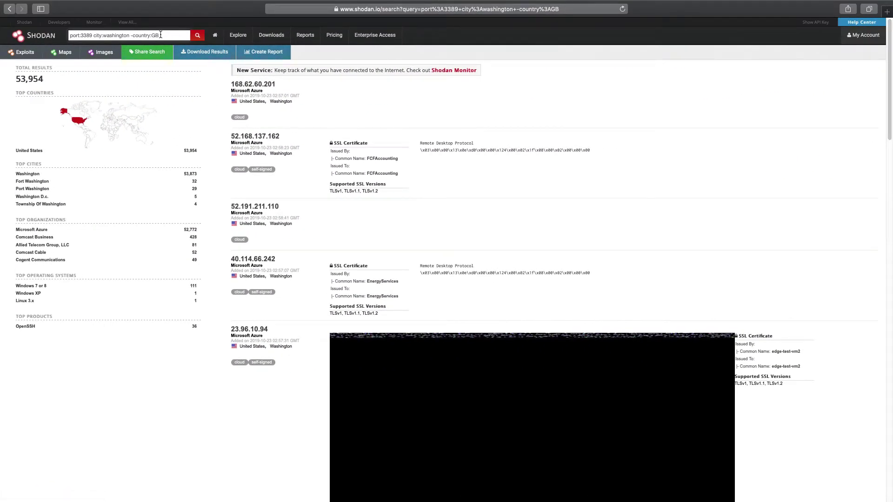
Step: Replace the Washington and country filters with city:paris and search
{"action": "left_click_drag", "start_coordinate": [160, 36], "coordinate": [104, 35]}
{"action": "key", "text": "BackSpace"}
{"action": "type", "text": "paris"}
{"action": "key", "text": "Return"}
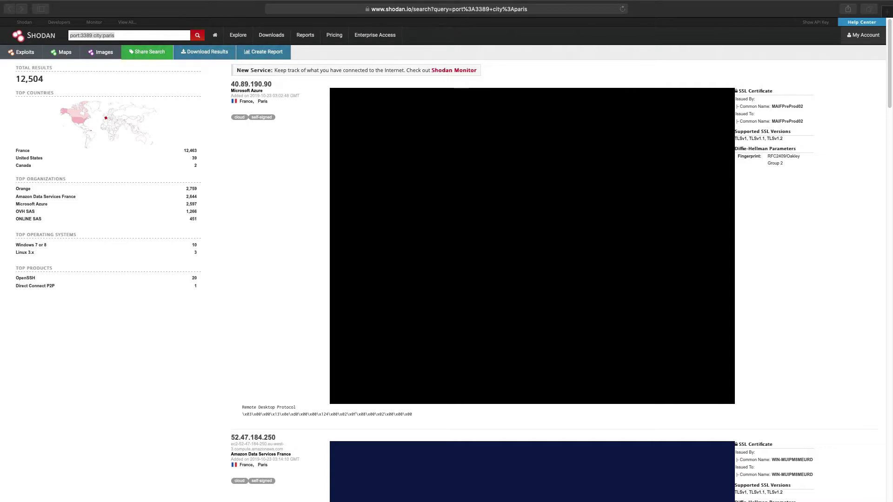
Step: Change the city filter from paris to manila and run the search
{"action": "left_click_drag", "start_coordinate": [116, 35], "coordinate": [103, 36]}
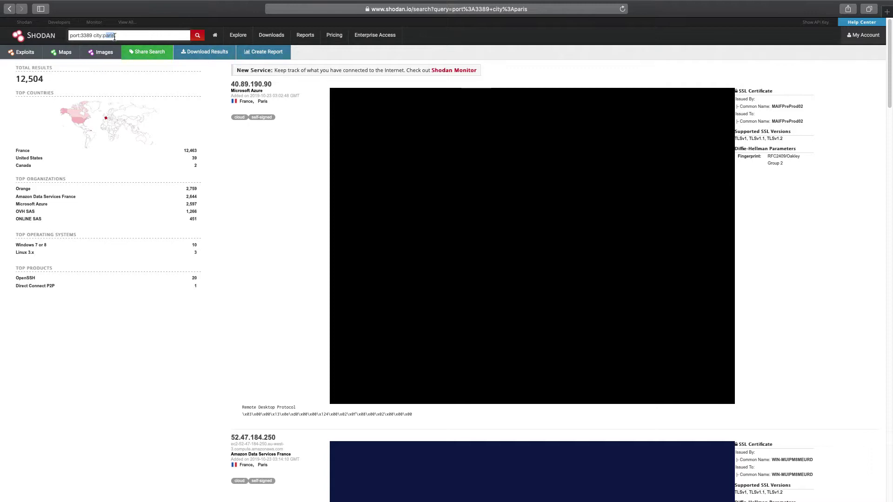
{"action": "key", "text": "BackSpace"}
{"action": "type", "text": "manila"}
{"action": "key", "text": "Return"}
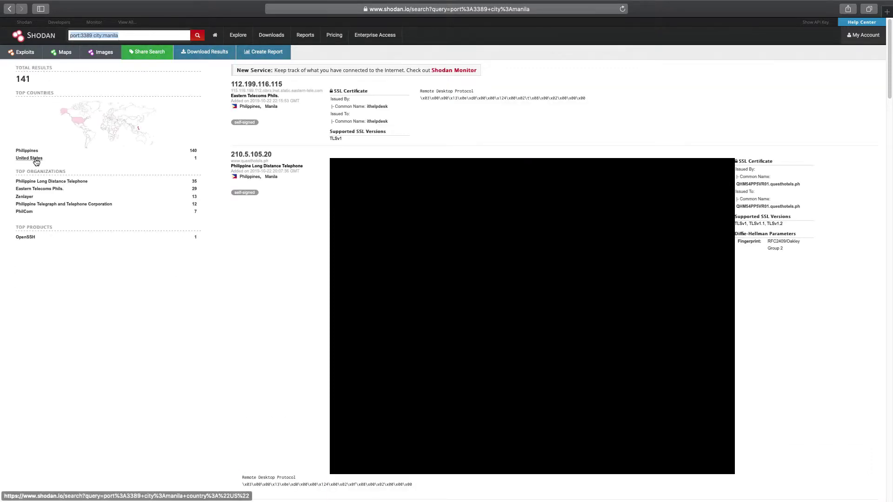
Step: Limit Manila results to the United States and view host 63.156.18.166's raw data
{"action": "left_click", "coordinate": [36, 159]}
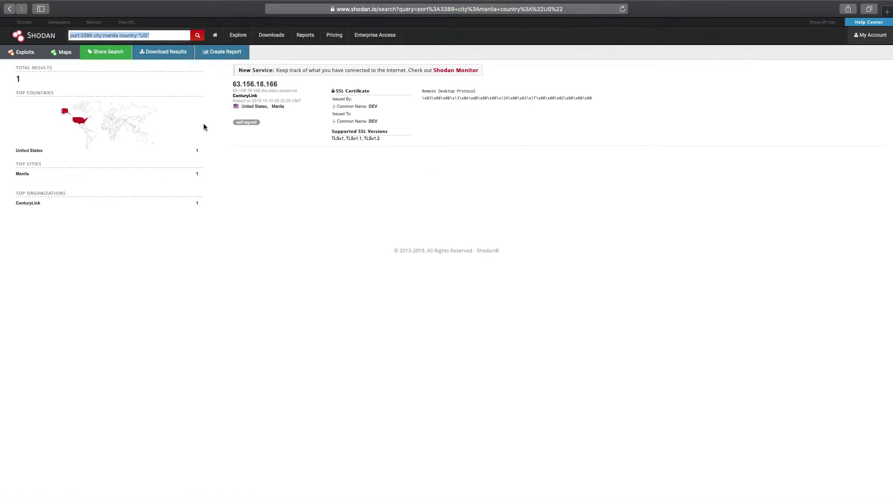
{"action": "left_click", "coordinate": [256, 84]}
{"action": "left_click", "coordinate": [196, 143]}
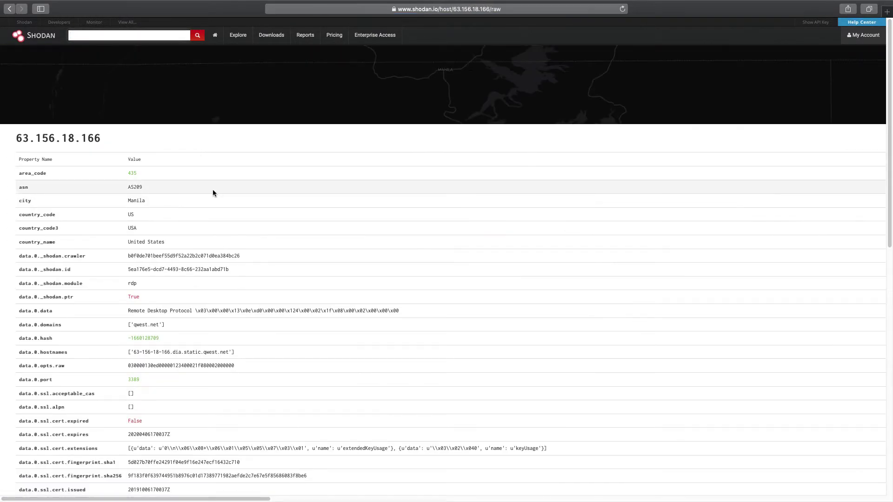
{"action": "scroll", "coordinate": [213, 188], "scroll_direction": "down", "scroll_amount": 15}
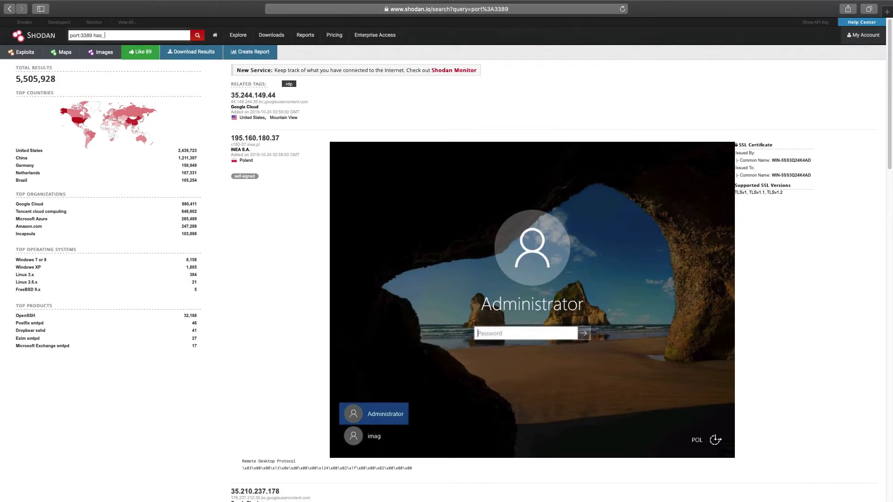
Step: Search port:3389 has_screenshot:true and browse the screenshot results
{"action": "type", "text": "screenshot:true"}
{"action": "key", "text": "Return"}
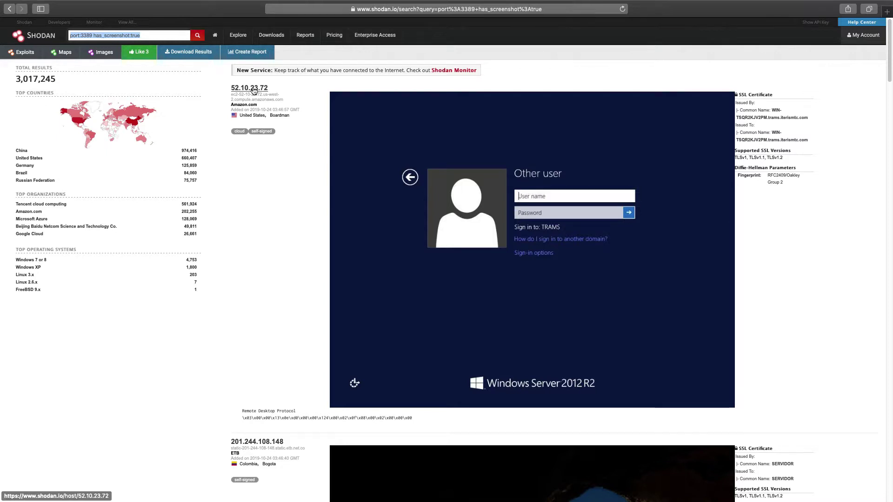
{"action": "scroll", "coordinate": [254, 91], "scroll_direction": "down", "scroll_amount": 5}
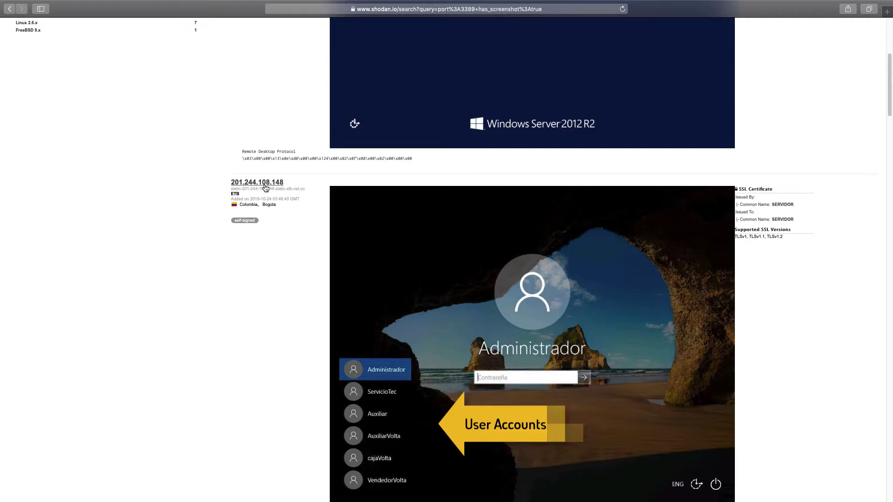
Step: Check raw data for host 201.244.108.148 in a new tab, then return to results
{"action": "left_click", "coordinate": [265, 186]}
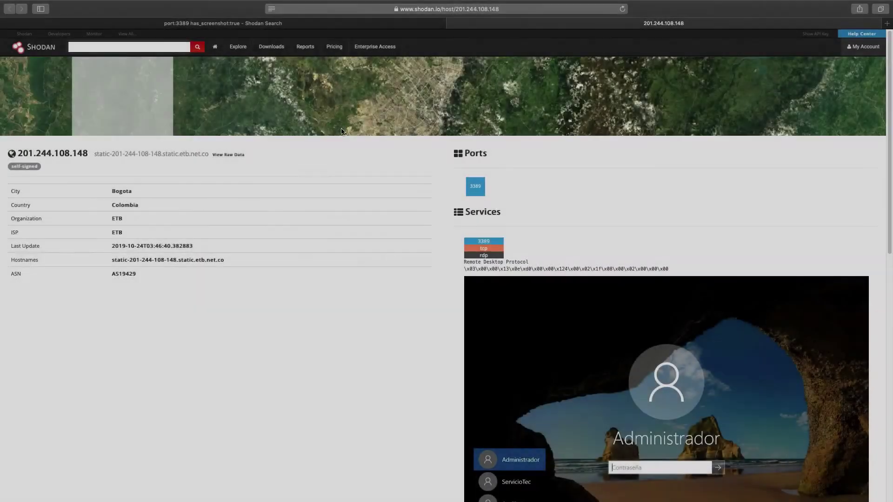
{"action": "left_click", "coordinate": [205, 154]}
{"action": "scroll", "coordinate": [296, 208], "scroll_direction": "down", "scroll_amount": 5}
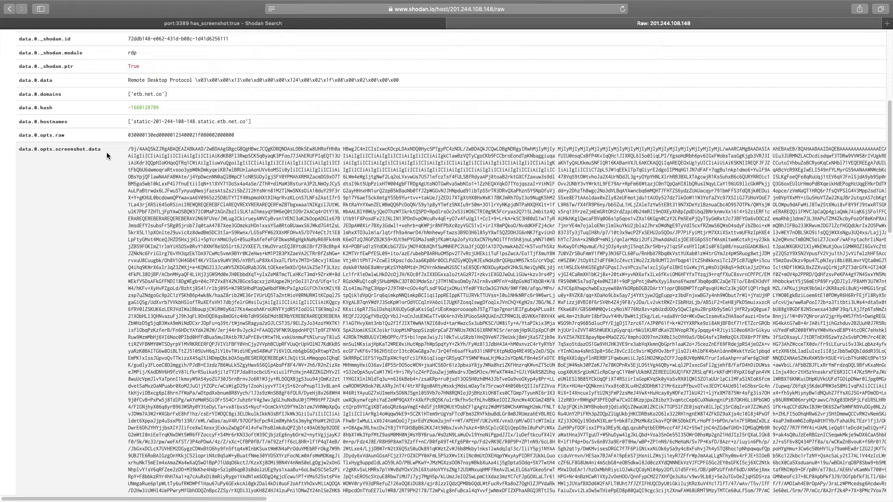
{"action": "scroll", "coordinate": [107, 152], "scroll_direction": "up", "scroll_amount": 3}
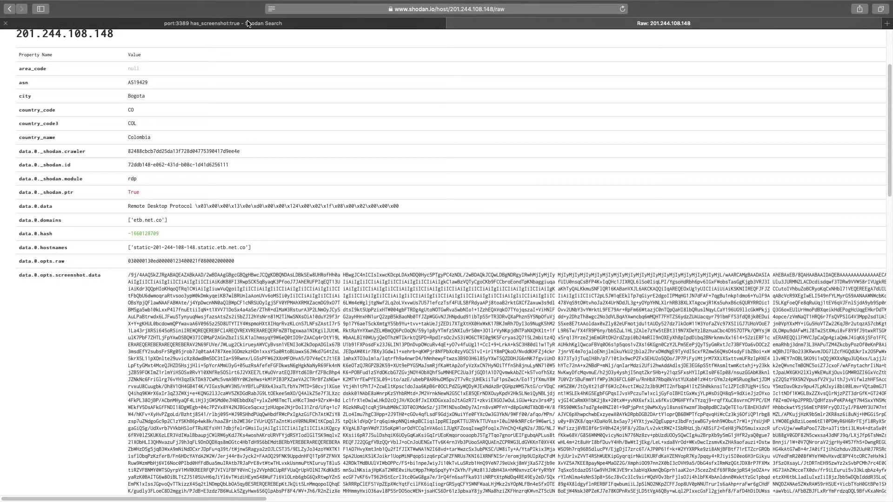
{"action": "left_click", "coordinate": [248, 23]}
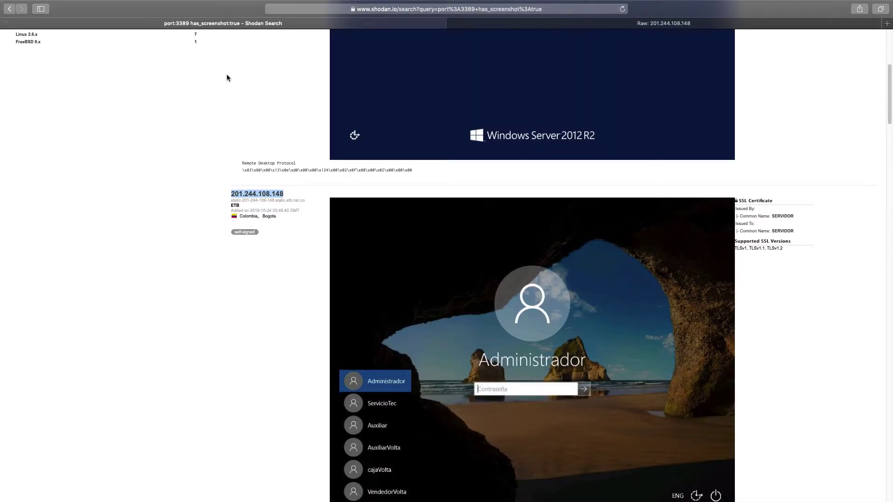
{"action": "scroll", "coordinate": [223, 81], "scroll_direction": "up", "scroll_amount": 5}
{"action": "left_click", "coordinate": [166, 48]}
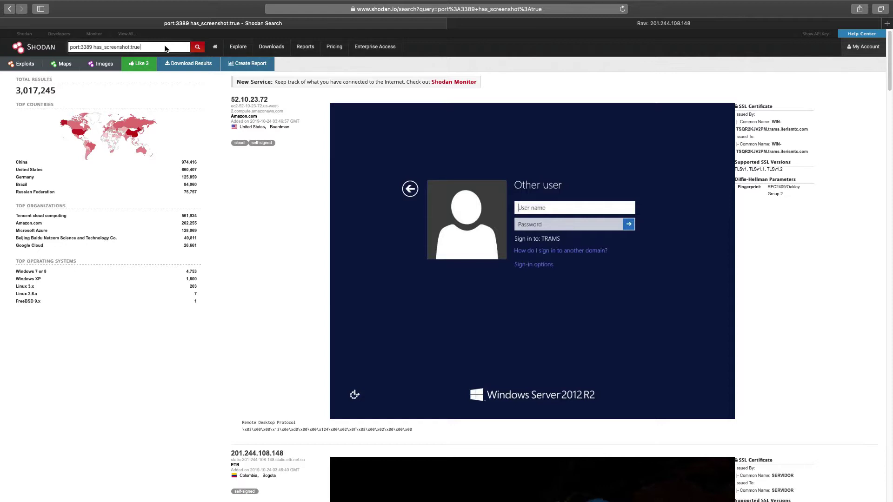
Step: Append the data string "x03\x00\x00" to the screenshot query and search
{"action": "type", "text": "\"x03\\x00\\x00"}
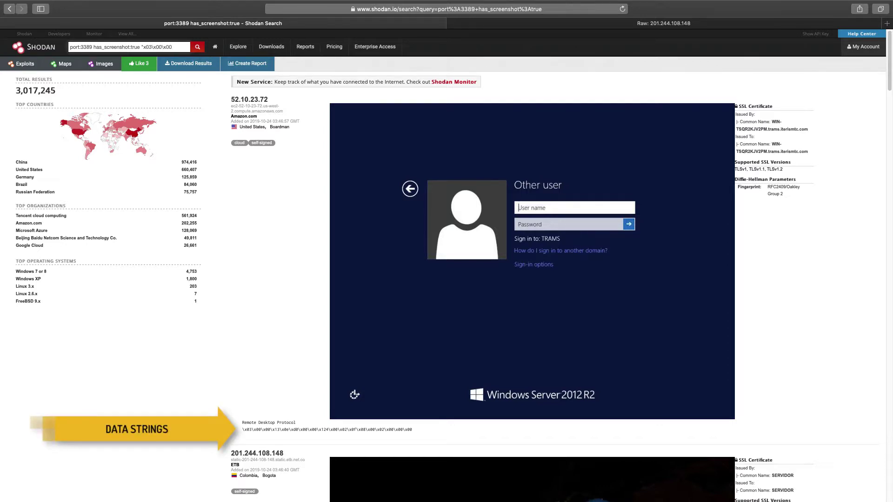
{"action": "type", "text": "\""}
{"action": "key", "text": "Return"}
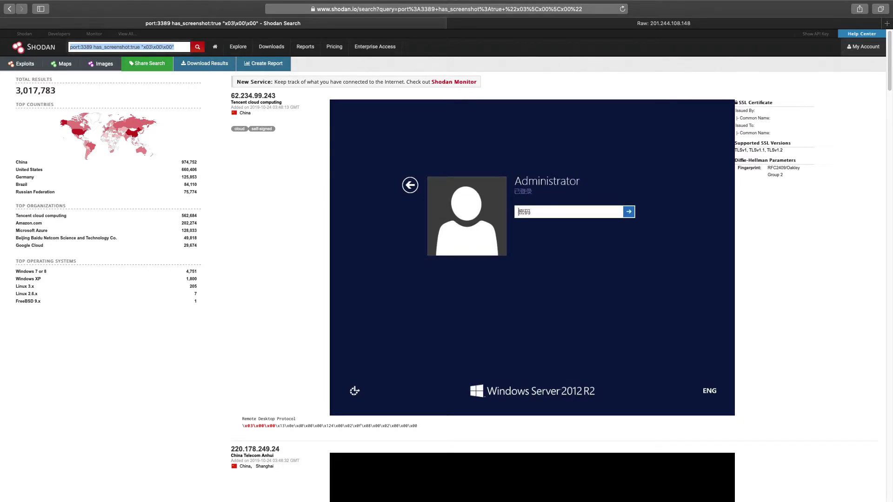
{"action": "left_click", "coordinate": [177, 47]}
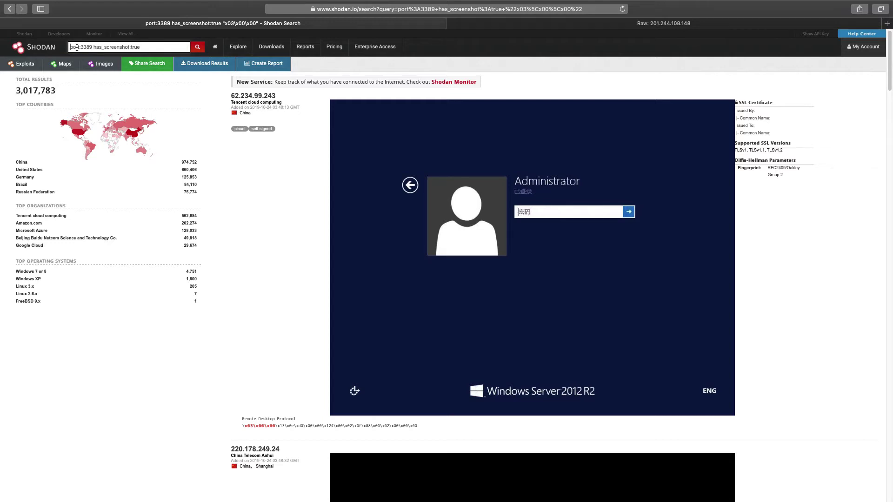
Step: Change the query to -port:3389 has_screenshot:true, narrowing results to 32,076 hosts
{"action": "type", "text": "-"}
{"action": "key", "text": "Return"}
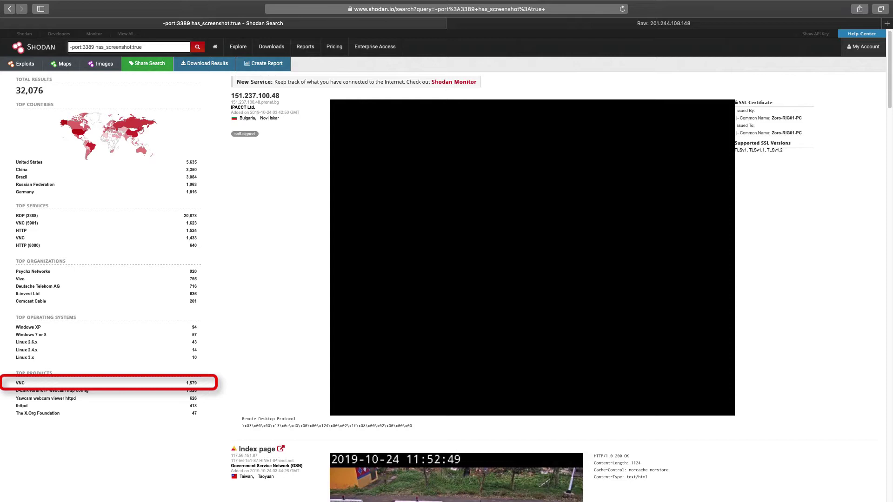
Step: Add the "\x03\x00\x00" banner string to the query, cutting results to 20,877
{"action": "type", "text": "\"x03\\x00\\x00\""}
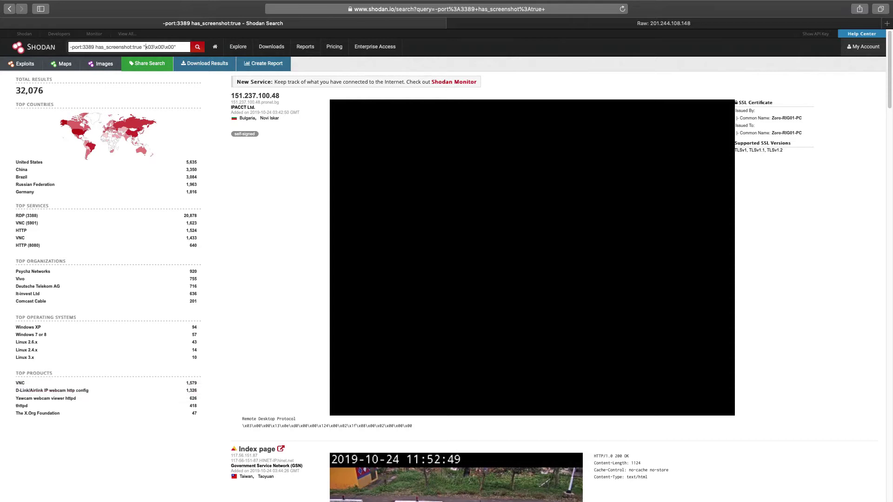
{"action": "key", "text": "Return"}
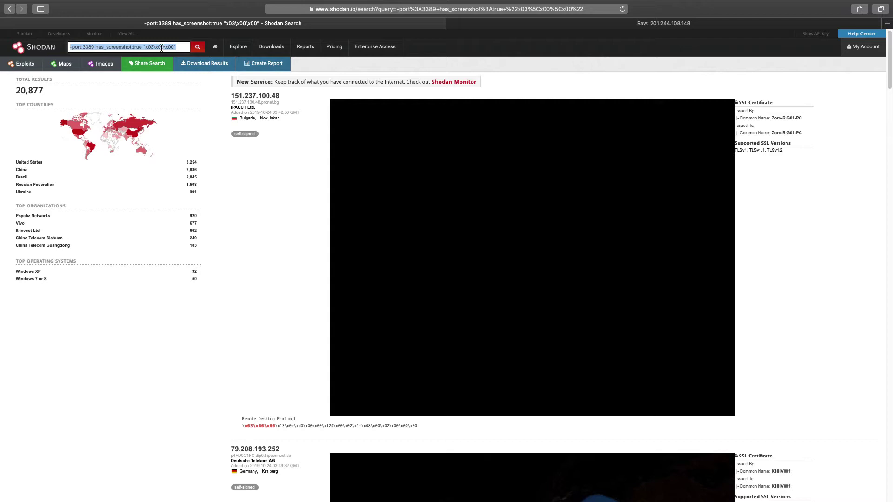
{"action": "left_click", "coordinate": [123, 47]}
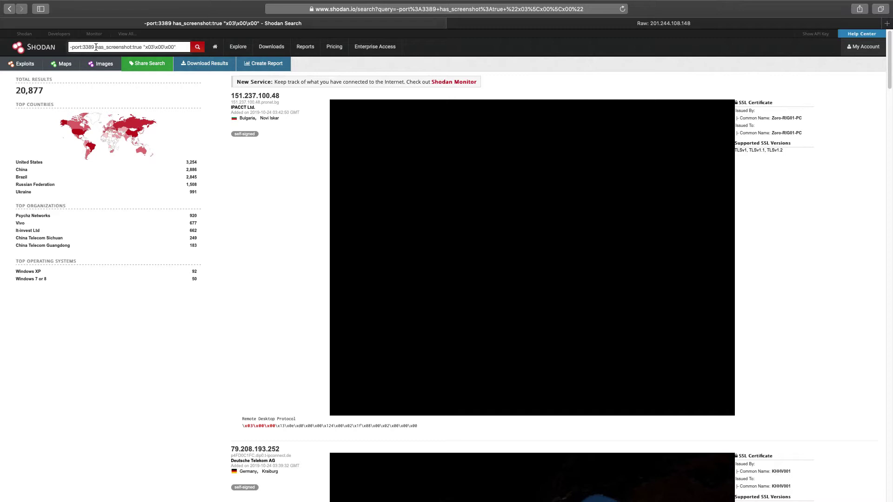
Step: Negate has_screenshot and replace the quoted byte string with "Remote Desktop Protocol"
{"action": "type", "text": "-"}
{"action": "key", "text": "Return"}
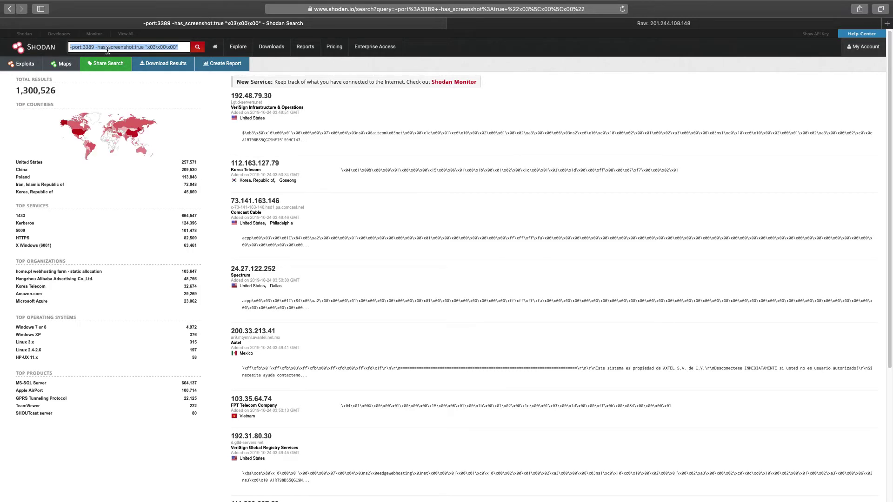
{"action": "left_click", "coordinate": [148, 48]}
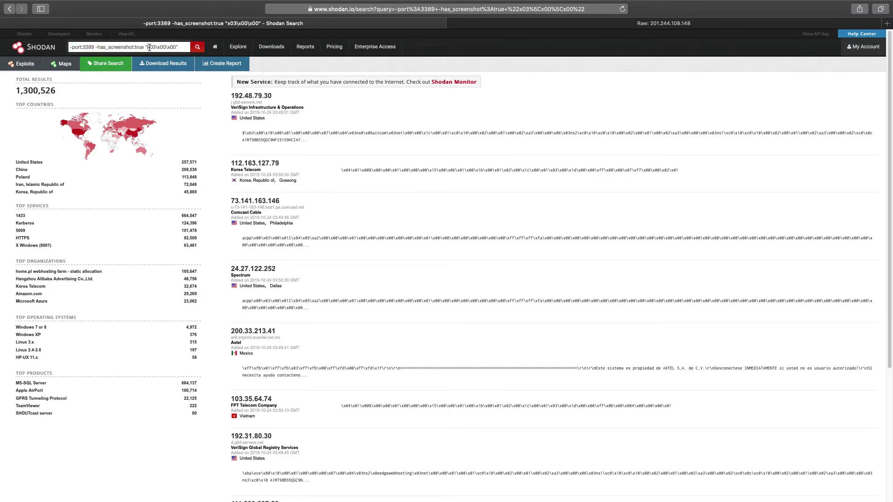
{"action": "left_click_drag", "start_coordinate": [150, 48], "coordinate": [175, 47]}
{"action": "key", "text": "BackSpace"}
{"action": "key", "text": "BackSpace"}
{"action": "type", "text": "Remote Desktop Protocol\""}
Step: Run the "Remote Desktop Protocol" query, listing 4,553 hosts, then clear the search box
{"action": "key", "text": "Return"}
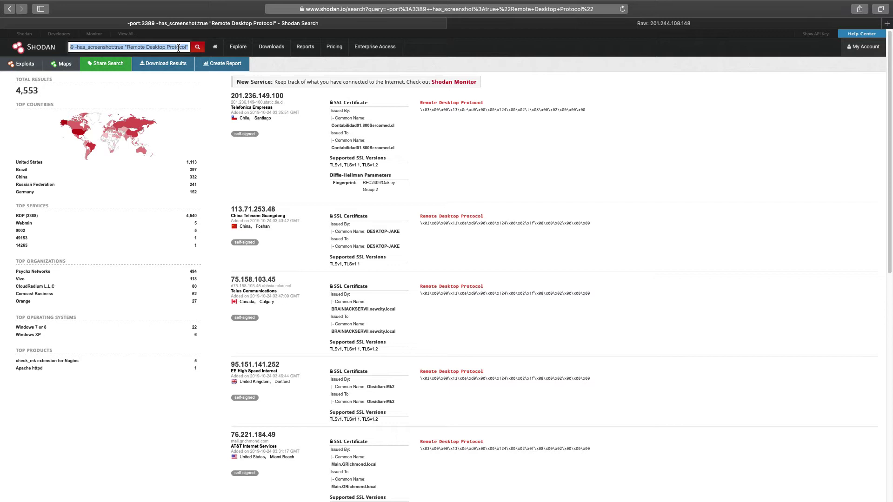
{"action": "key", "text": "BackSpace"}
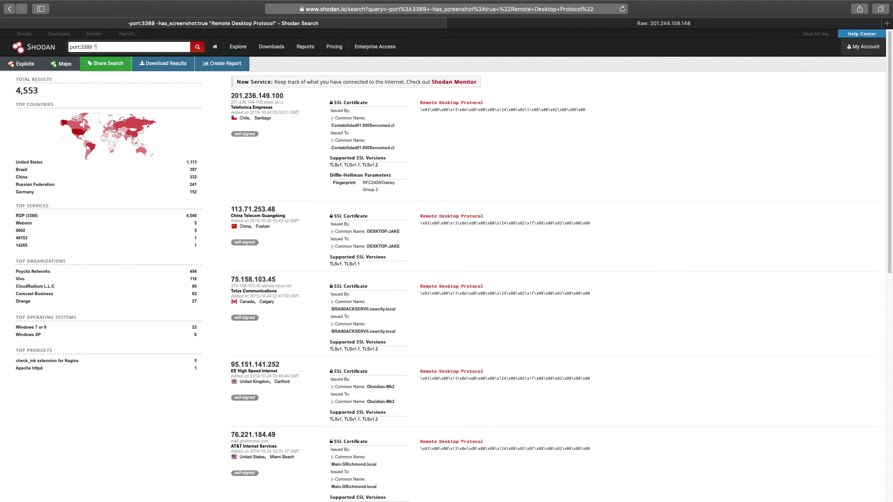
Step: Search port:3389 "administrator", returning 1,042,163 results with Administrator login screenshots
{"action": "type", "text": "administrator"}
{"action": "key", "text": "Return"}
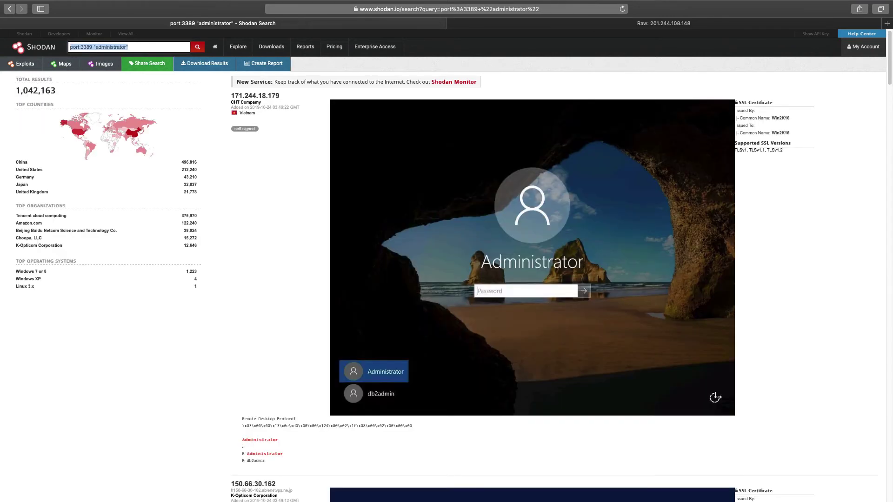
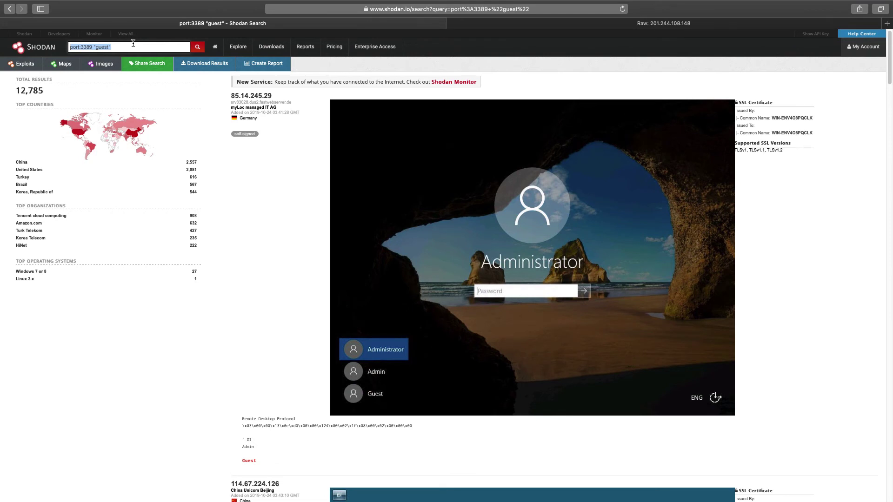
Step: Replace 'guest' with 'payroll' in the port:3389 Shodan search query
{"action": "left_click", "coordinate": [109, 47]}
{"action": "double_click", "coordinate": [103, 47]}
{"action": "type", "text": "payro"}
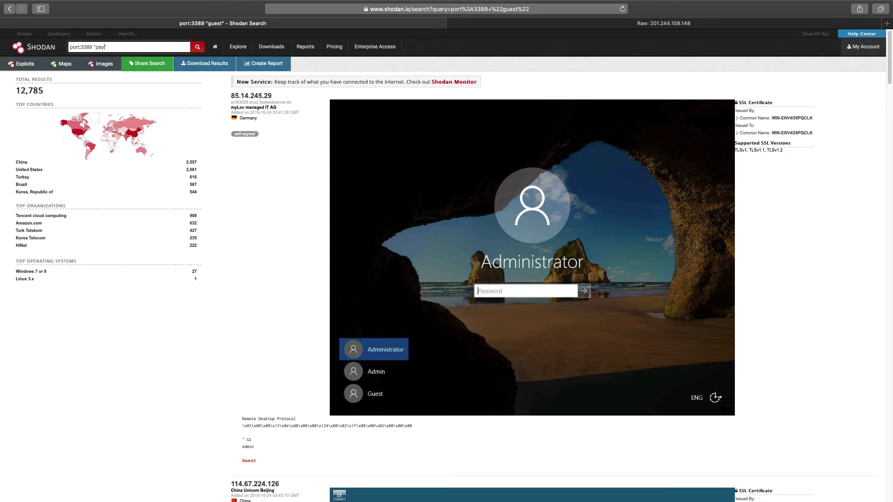
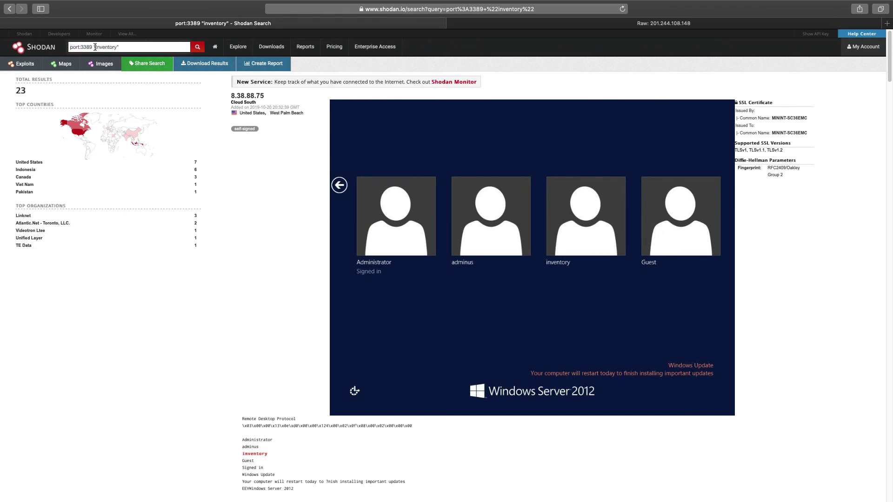
Step: Replace "inventory" in the port:3389 query with a new text string and rerun the search
{"action": "left_click_drag", "start_coordinate": [96, 47], "coordinate": [117, 47]}
{"action": "key", "text": "BackSpace"}
{"action": "key", "text": "Return"}
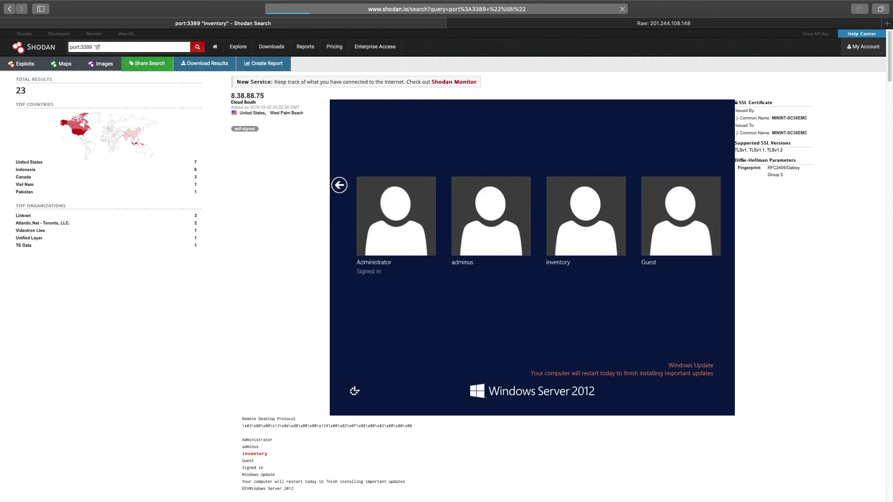